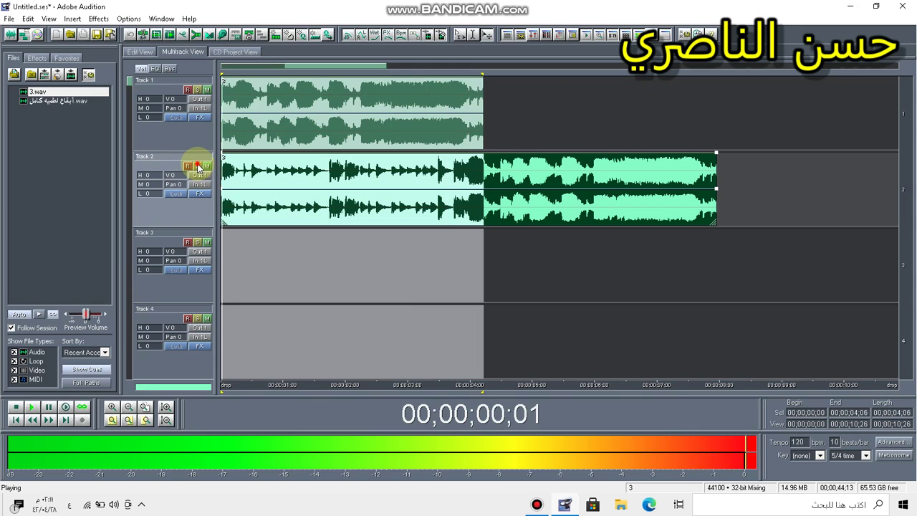
- Listen to Track 2 on its own with Solo, and turn its Solo back off
{"action": "left_click", "coordinate": [197, 167]}
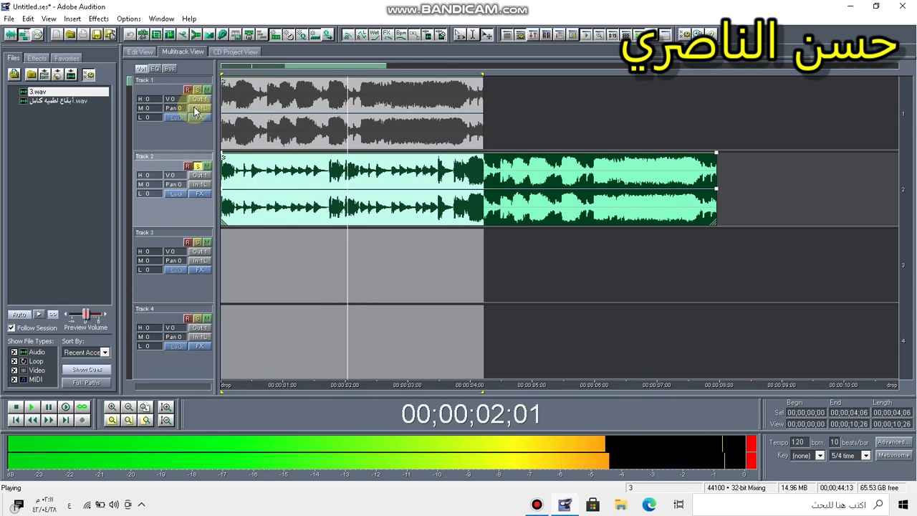
{"action": "left_click", "coordinate": [197, 168]}
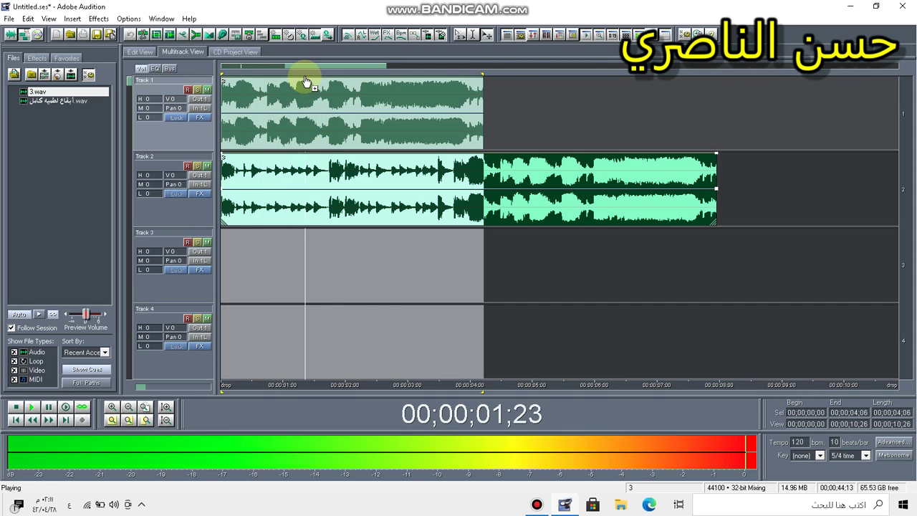
- Shape the Track 1 clip's volume envelope: about 91% near 1.4 s, low near 1.9 s, about 26% near 3.8 s, and low at the end
{"action": "left_click", "coordinate": [306, 82]}
{"action": "left_click", "coordinate": [327, 117]}
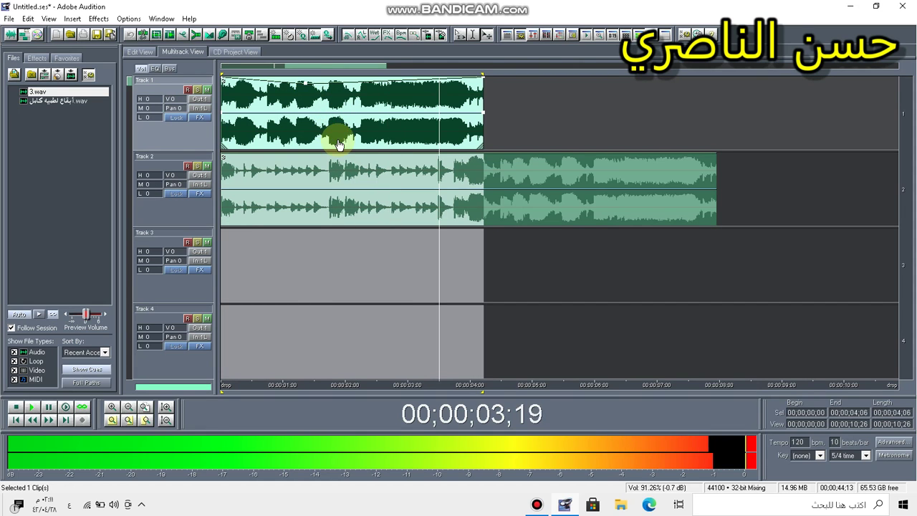
{"action": "left_click", "coordinate": [340, 145]}
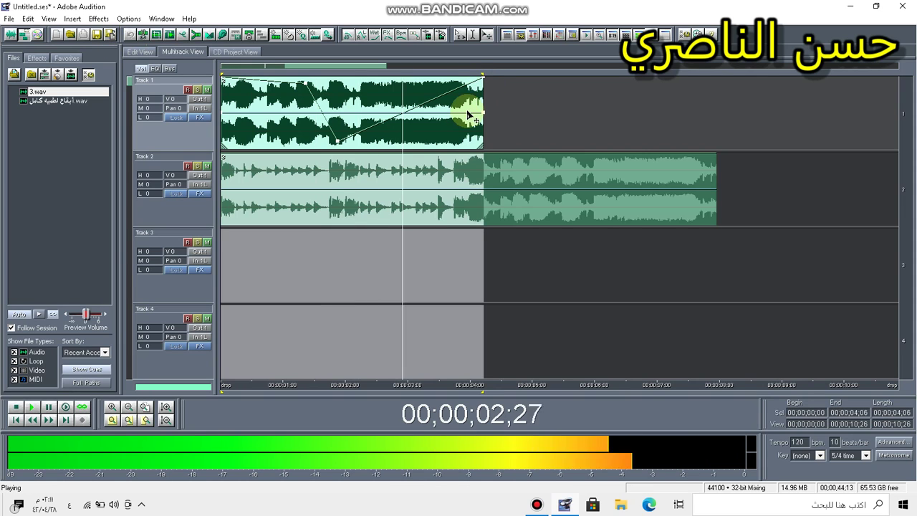
{"action": "left_click", "coordinate": [475, 105]}
{"action": "left_click_drag", "start_coordinate": [484, 136], "coordinate": [456, 131]}
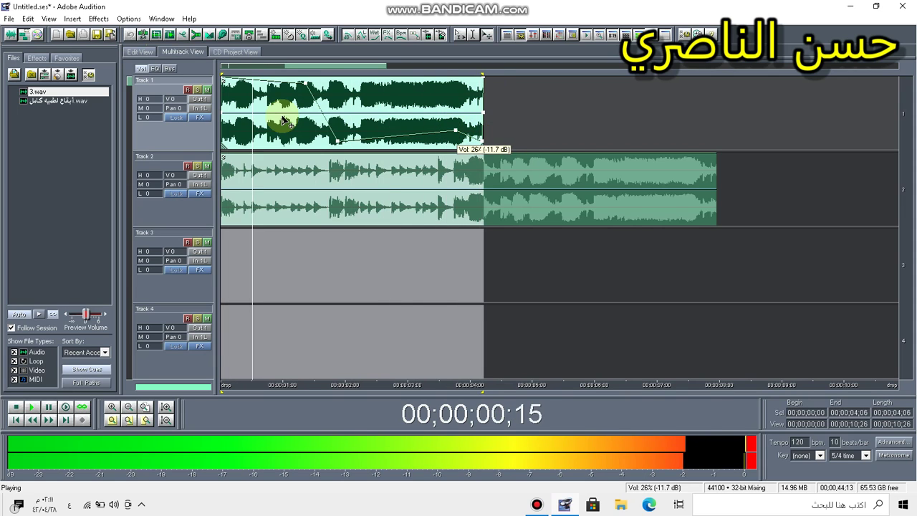
- Add a low volume envelope point near 0.4 s on the Track 1 clip and lower the envelope's start to about 7%
{"action": "left_click_drag", "start_coordinate": [241, 88], "coordinate": [249, 128]}
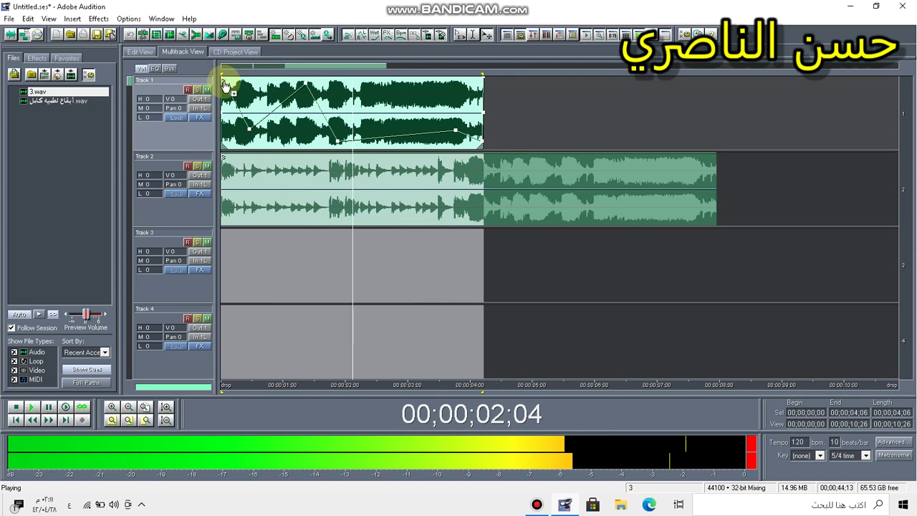
{"action": "left_click_drag", "start_coordinate": [225, 81], "coordinate": [215, 129]}
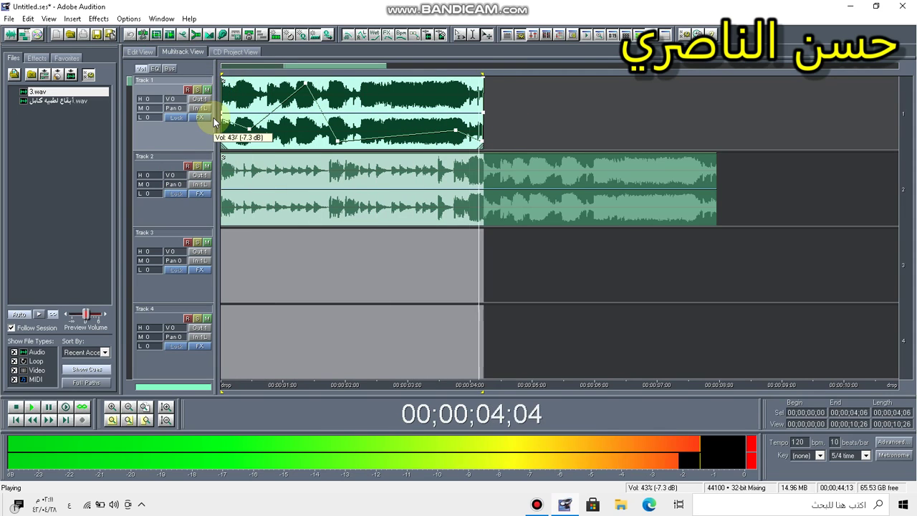
{"action": "left_click", "coordinate": [485, 179]}
{"action": "left_click", "coordinate": [457, 133]}
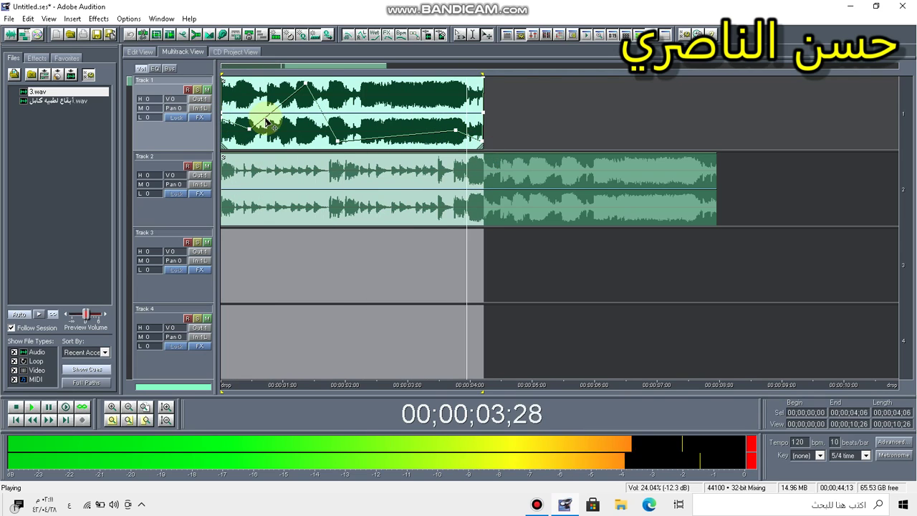
{"action": "left_click_drag", "start_coordinate": [226, 122], "coordinate": [370, 200]}
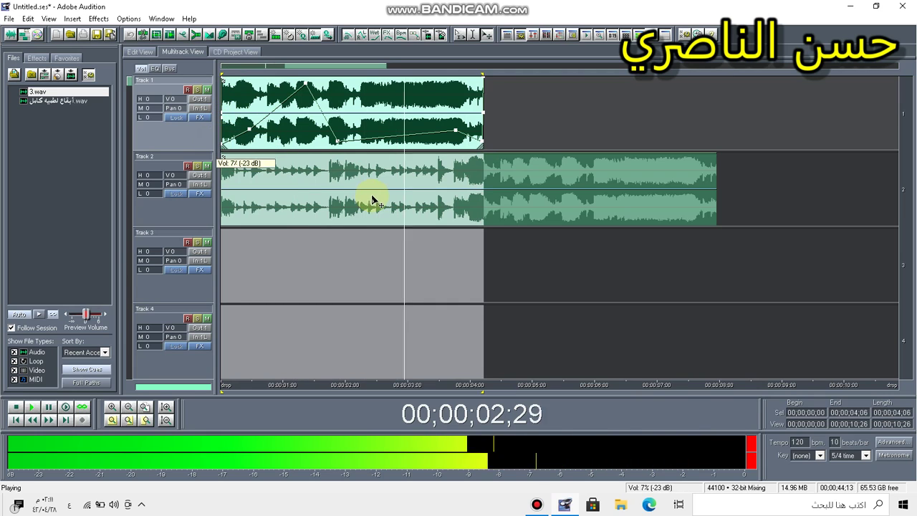
{"action": "left_click", "coordinate": [294, 241]}
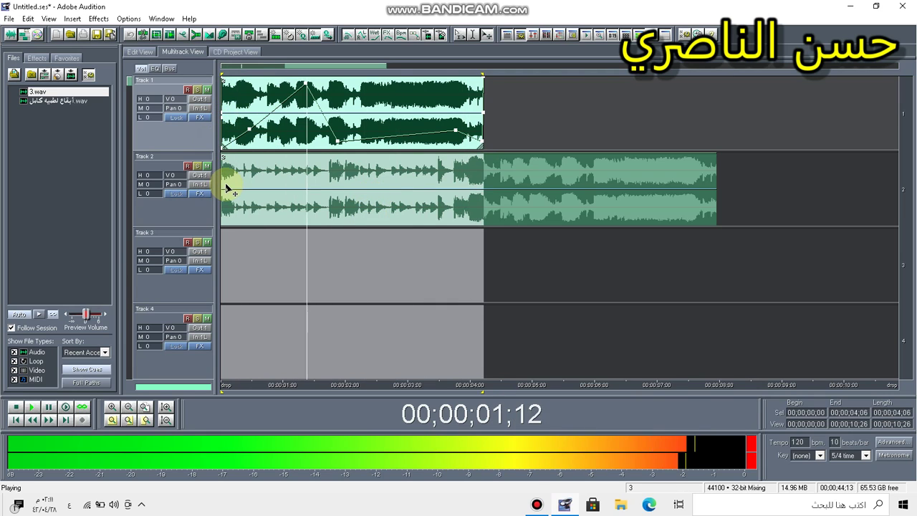
{"action": "left_click", "coordinate": [185, 180]}
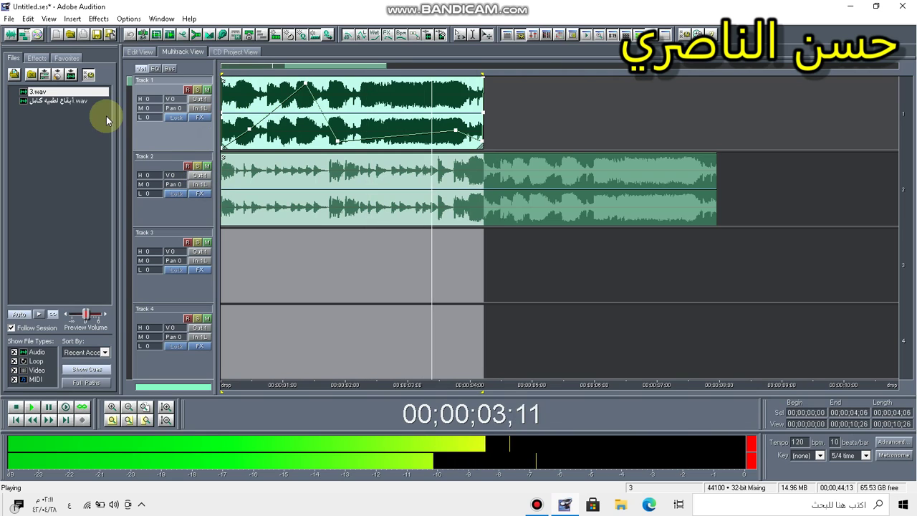
{"action": "right_click", "coordinate": [486, 421]}
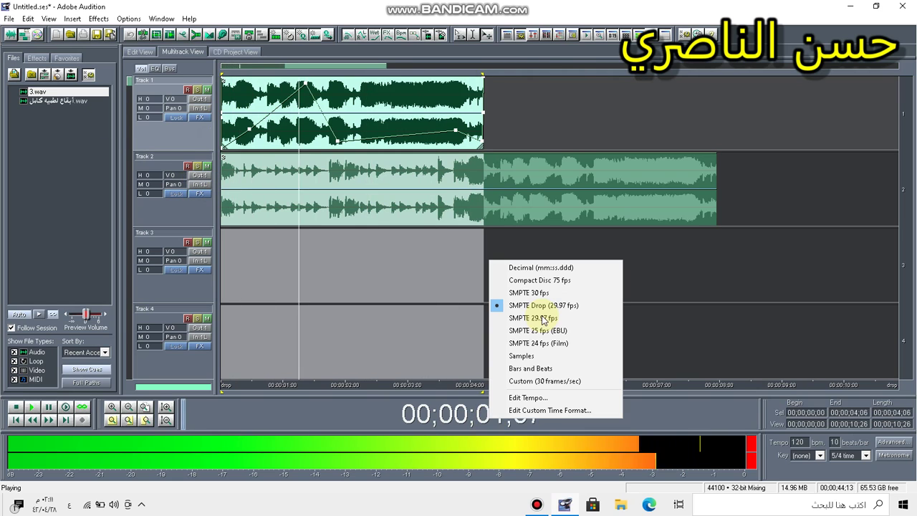
{"action": "left_click", "coordinate": [544, 305]}
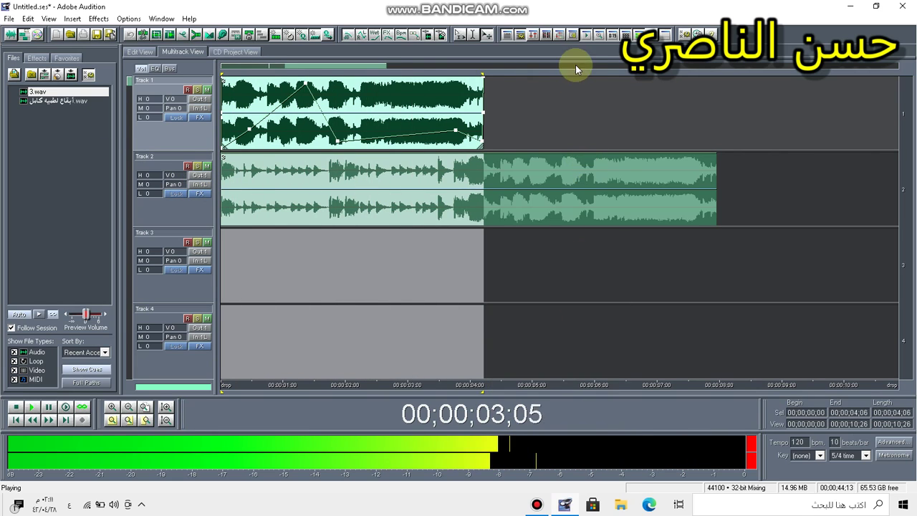
- Pan Track 2 to left 1 in the track mixer and open that track's own pan control
{"action": "left_click", "coordinate": [533, 38]}
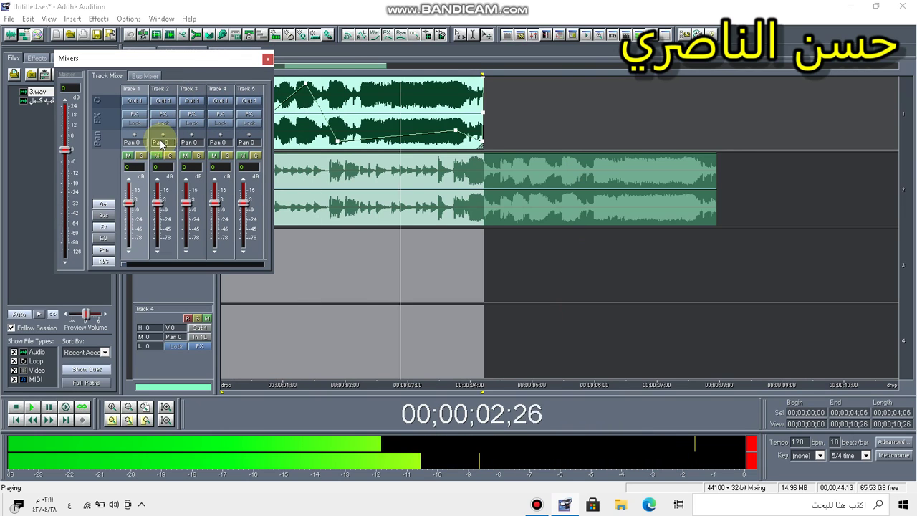
{"action": "left_click_drag", "start_coordinate": [159, 142], "coordinate": [188, 147]}
{"action": "left_click_drag", "start_coordinate": [133, 157], "coordinate": [159, 165]}
{"action": "left_click", "coordinate": [268, 63]}
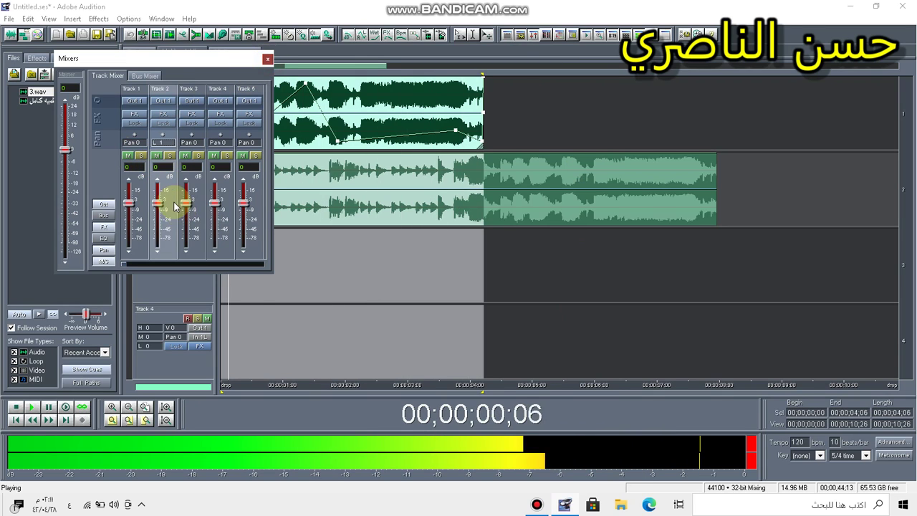
{"action": "right_click", "coordinate": [181, 187]}
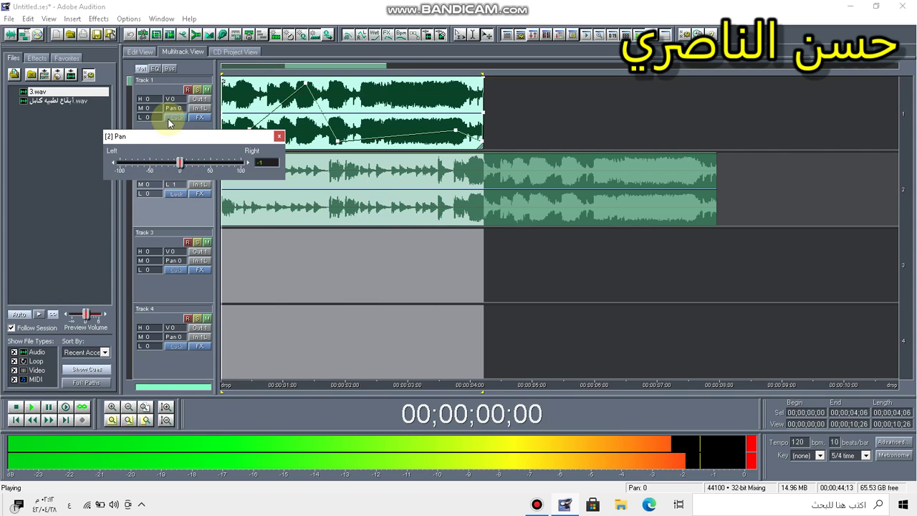
- Set Track 1's equalizer to high 32.0 dB, mid -19.4 dB and low 11.6 dB
{"action": "right_click", "coordinate": [153, 108]}
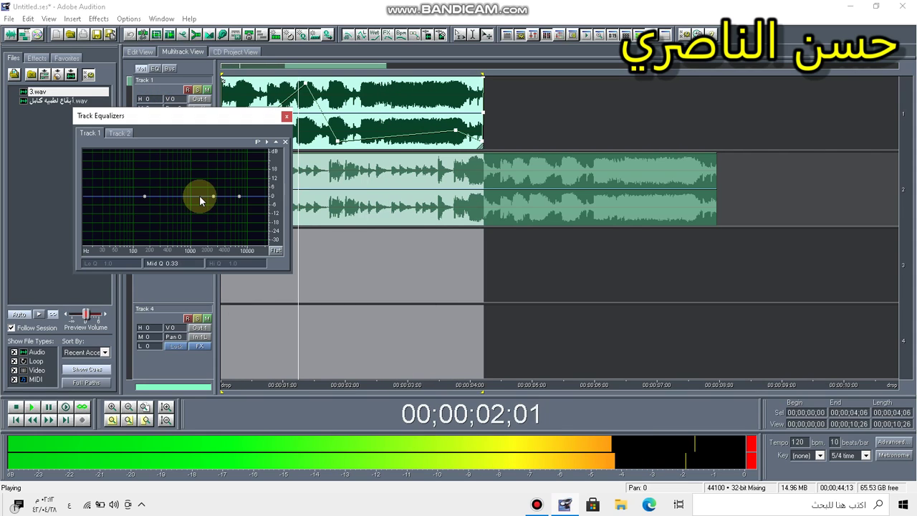
{"action": "left_click_drag", "start_coordinate": [213, 201], "coordinate": [237, 149]}
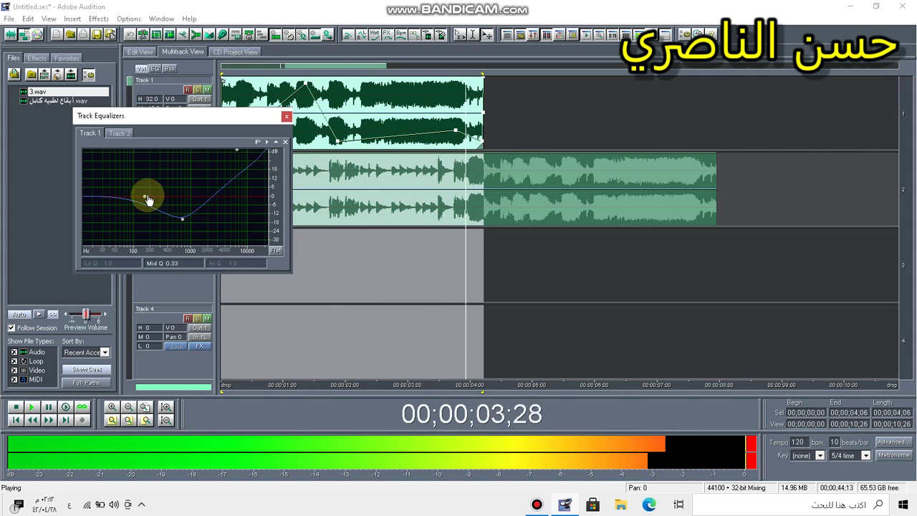
{"action": "left_click_drag", "start_coordinate": [144, 196], "coordinate": [190, 179]}
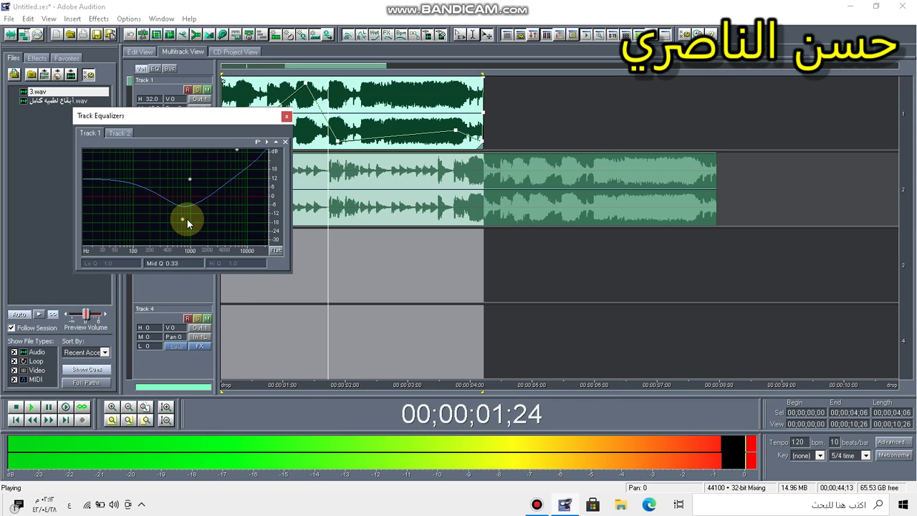
{"action": "left_click_drag", "start_coordinate": [184, 223], "coordinate": [205, 225]}
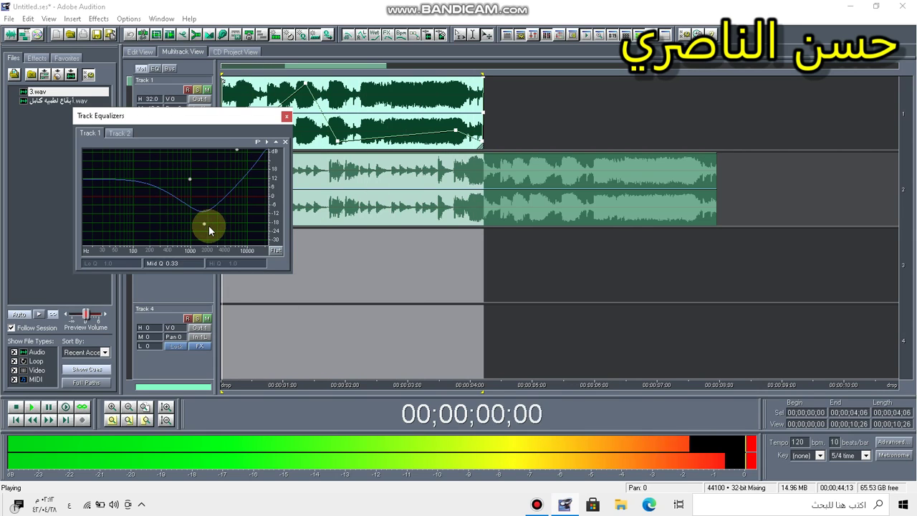
{"action": "left_click", "coordinate": [285, 118]}
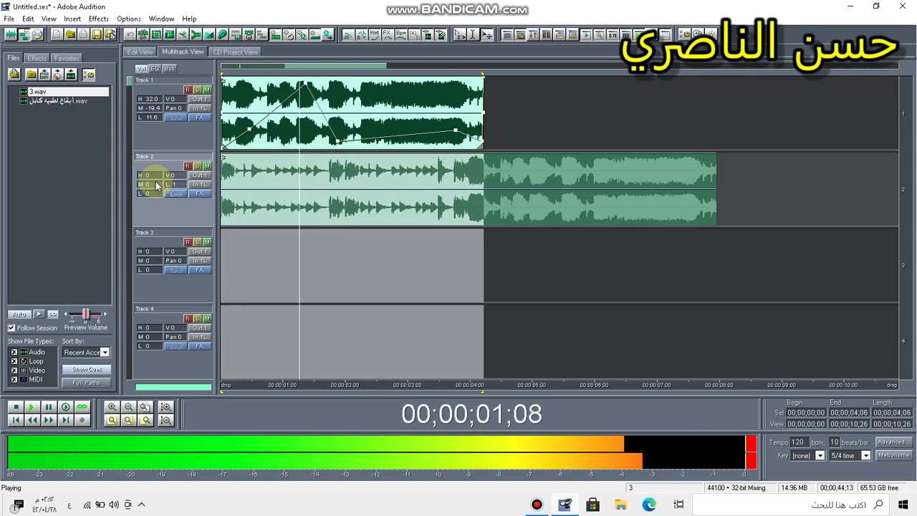
- Set Track 2's equalizer to high 30.3 dB, mid -12.8 dB and low 14.0 dB
{"action": "left_click", "coordinate": [175, 196]}
{"action": "left_click_drag", "start_coordinate": [215, 199], "coordinate": [190, 231]}
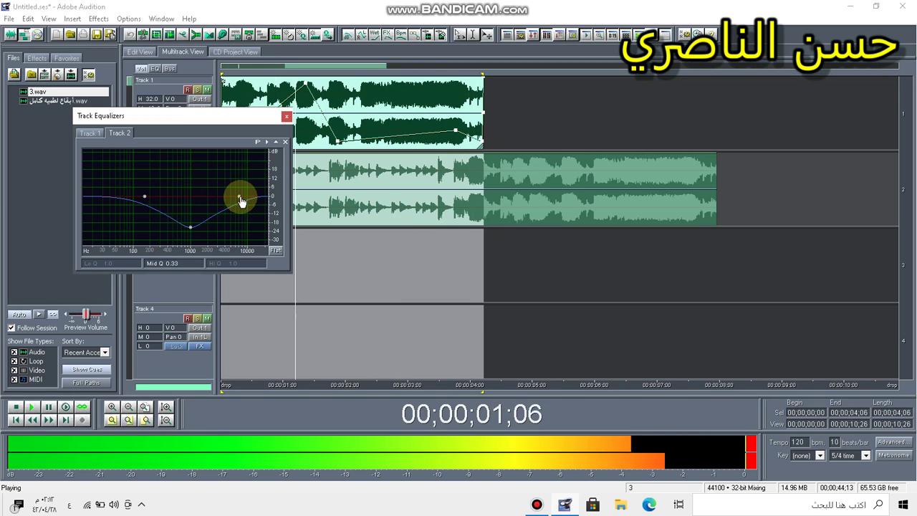
{"action": "left_click", "coordinate": [242, 198]}
{"action": "left_click", "coordinate": [230, 201]}
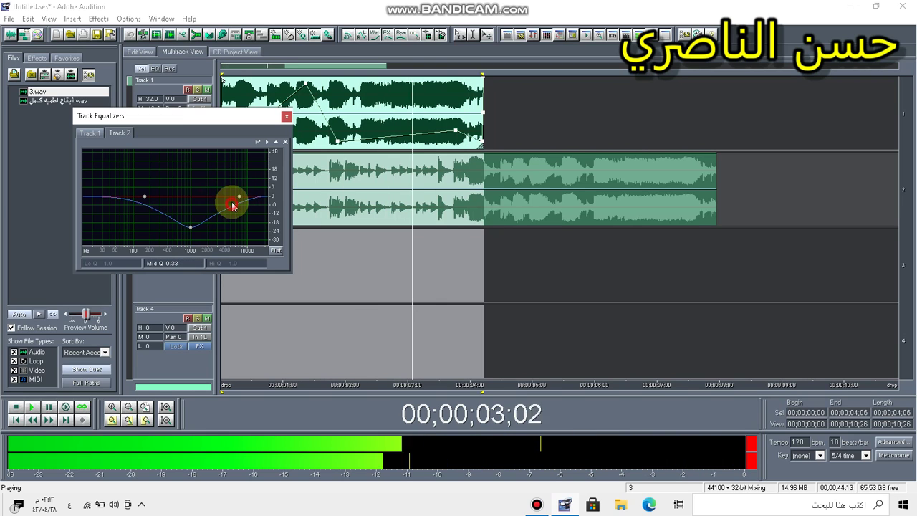
{"action": "left_click_drag", "start_coordinate": [235, 198], "coordinate": [243, 152]}
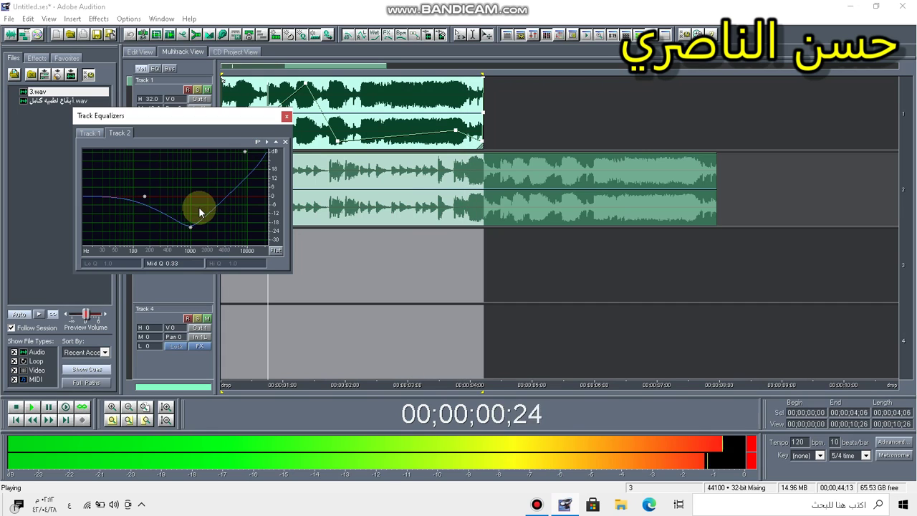
{"action": "left_click", "coordinate": [154, 198]}
{"action": "left_click_drag", "start_coordinate": [154, 196], "coordinate": [173, 177]}
{"action": "mouse_move", "coordinate": [190, 228]}
{"action": "left_mouse_down"}
{"action": "mouse_move", "coordinate": [190, 237]}
{"action": "mouse_move", "coordinate": [203, 215]}
{"action": "left_mouse_up"}
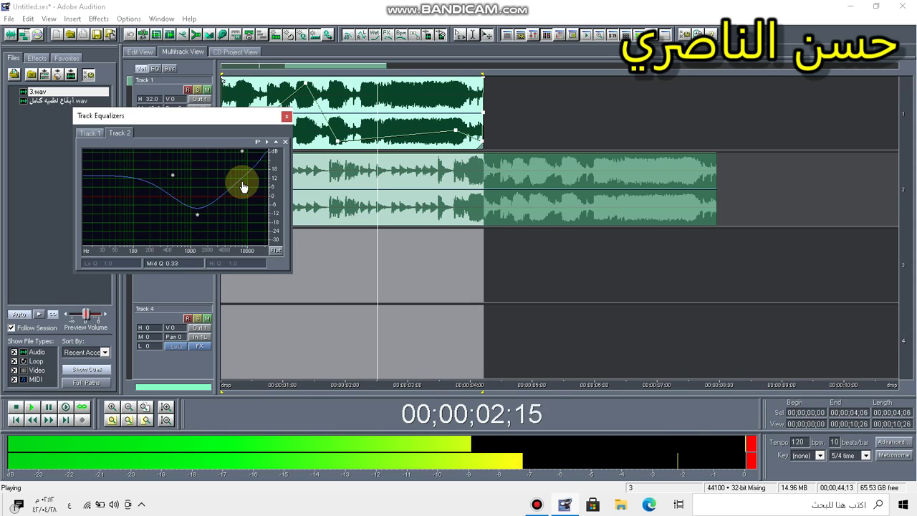
{"action": "left_click", "coordinate": [286, 119]}
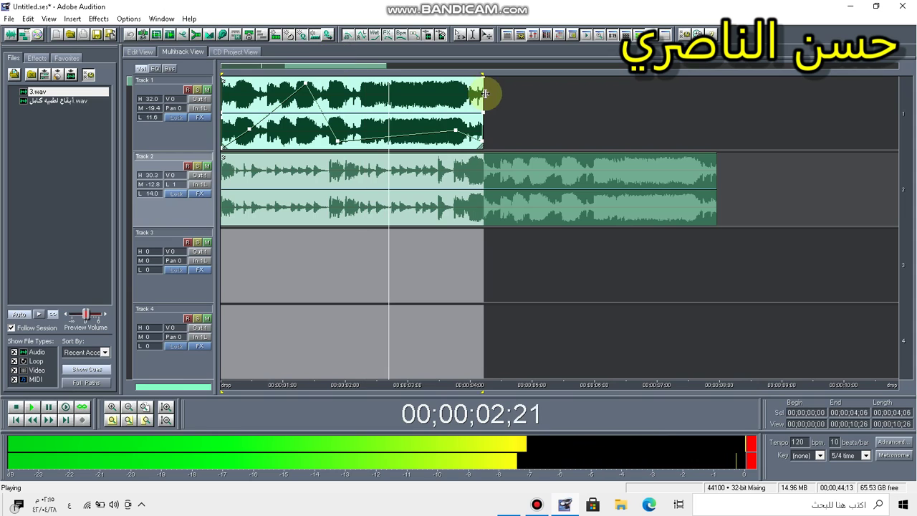
- Select all clips in the session and group the Track 1 and Track 2 clips together
{"action": "left_click", "coordinate": [536, 116]}
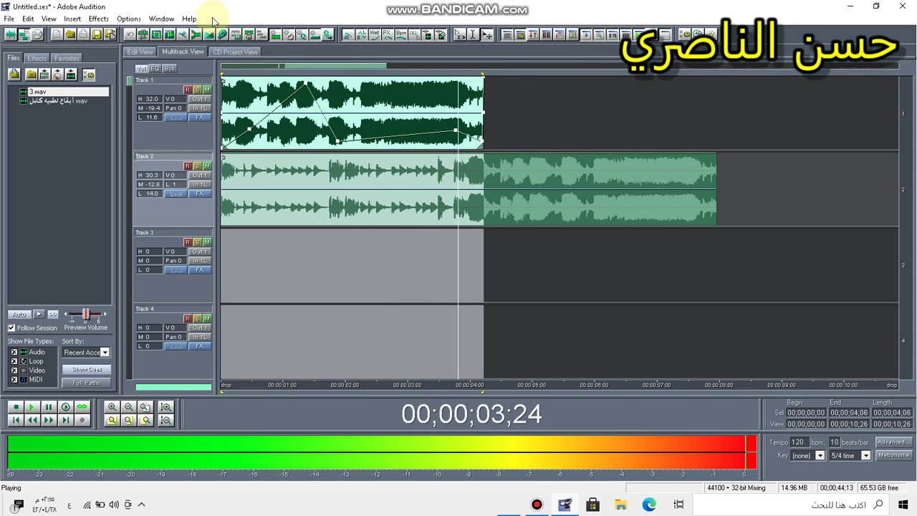
{"action": "left_click", "coordinate": [467, 243]}
{"action": "key", "text": "ctrl+a"}
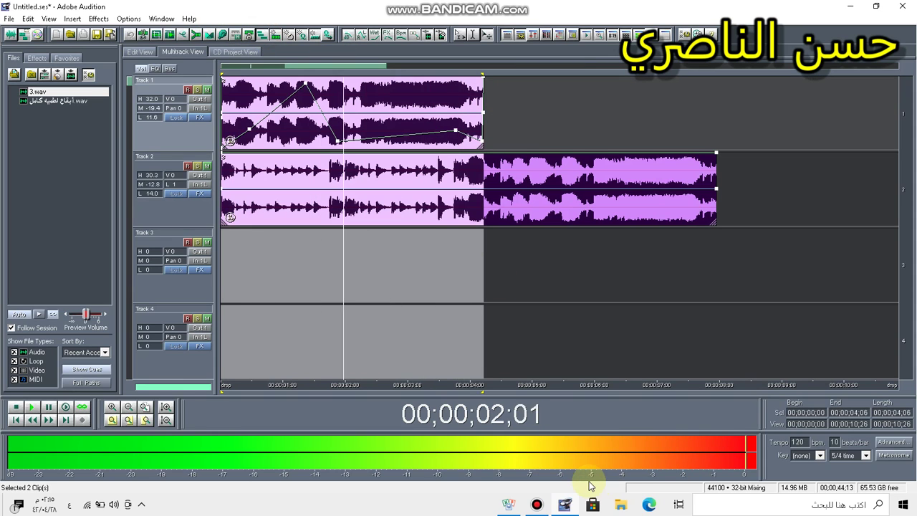
{"action": "left_click", "coordinate": [536, 504]}
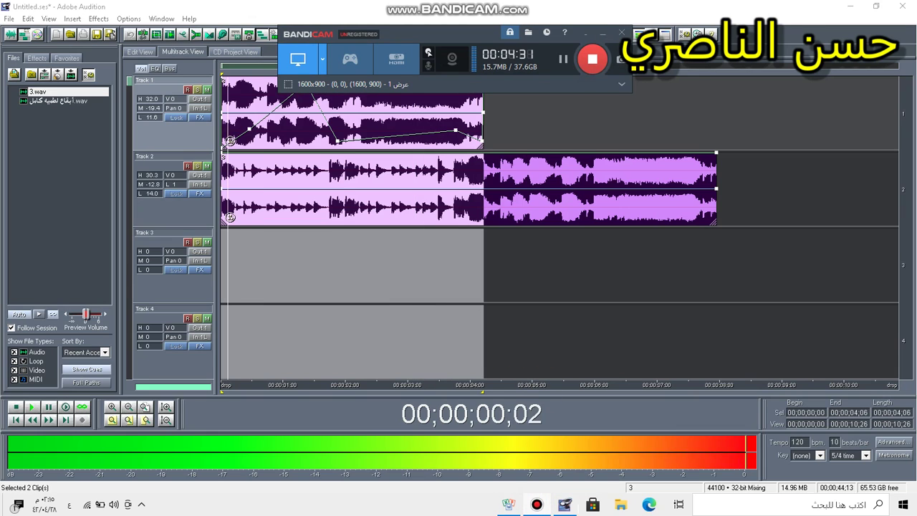